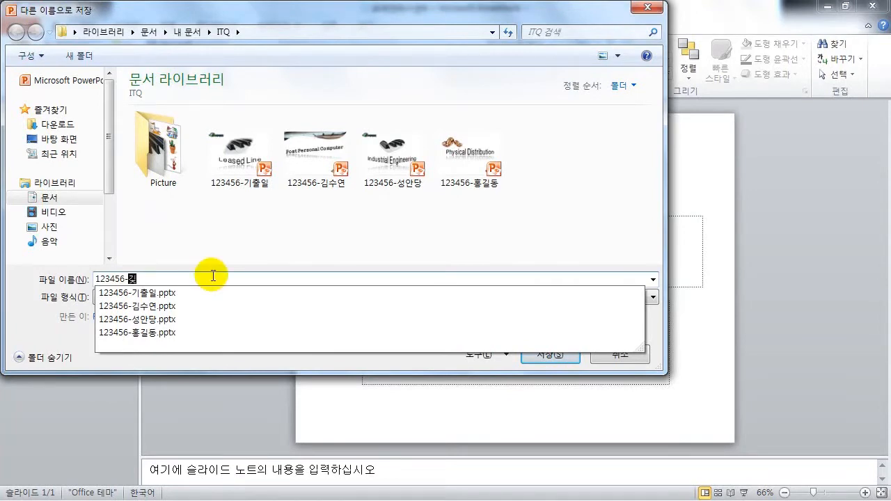
Save the presentation as 123456-기출이 and delete the title and subtitle placeholders from the first slide.
{"action": "type", "text": "출이"}
{"action": "left_click", "coordinate": [542, 354]}
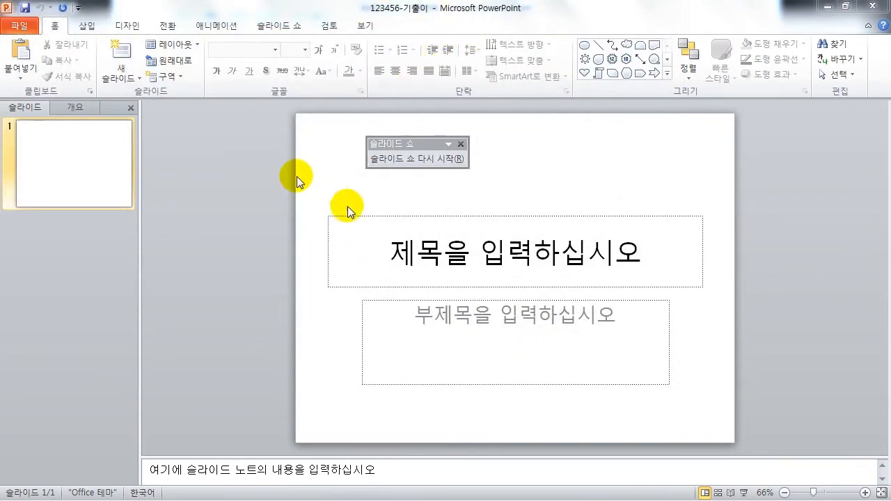
{"action": "left_click_drag", "start_coordinate": [306, 187], "coordinate": [724, 400]}
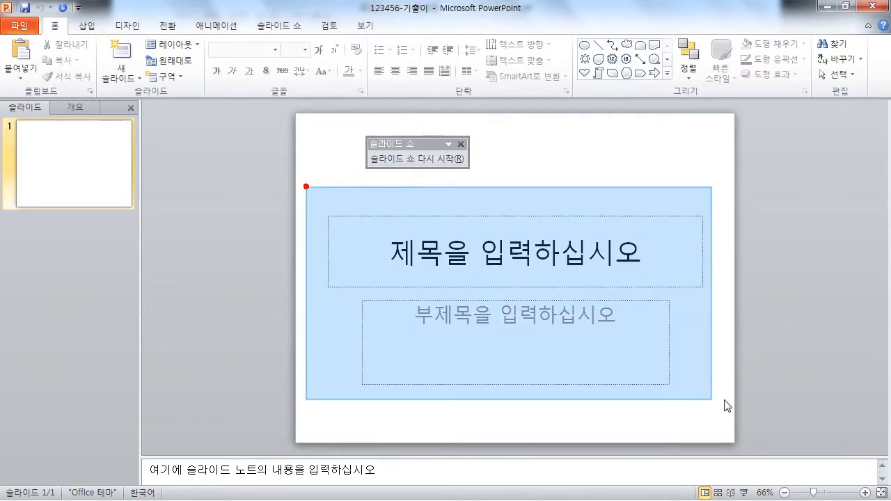
{"action": "key", "text": "Delete"}
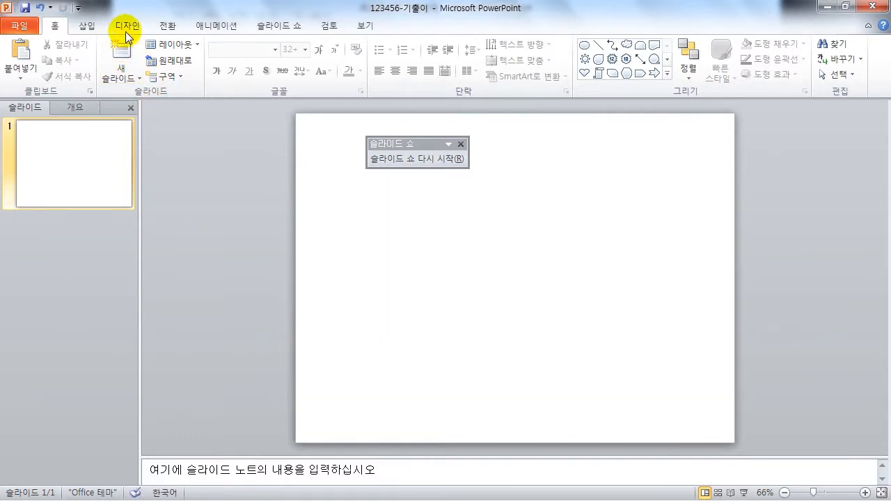
Set the slide size to A4 paper (210x297mm) in the page setup.
{"action": "left_click", "coordinate": [127, 28]}
{"action": "left_click", "coordinate": [16, 72]}
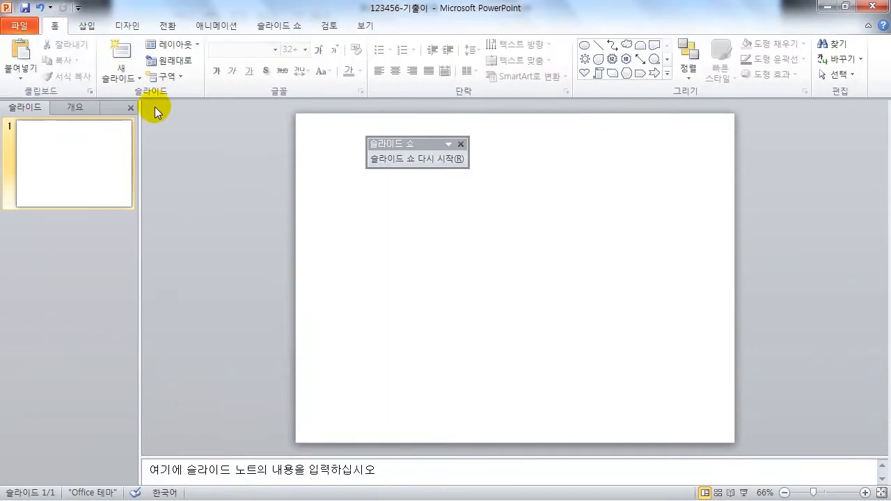
{"action": "left_click", "coordinate": [301, 324]}
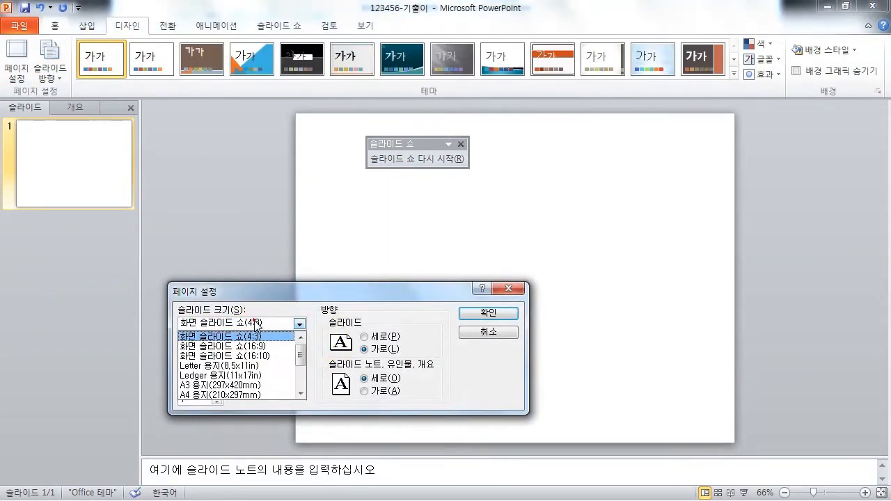
{"action": "left_click", "coordinate": [234, 396]}
{"action": "key", "text": "Return"}
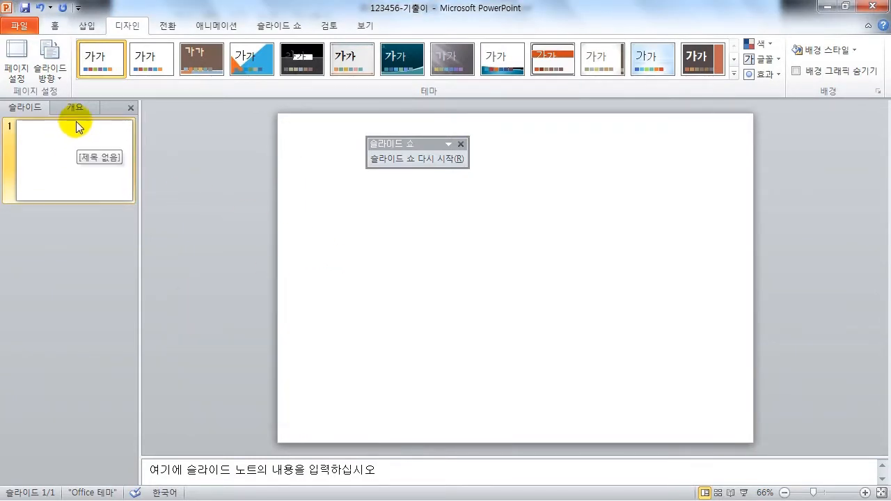
Add five new slides after the first slide and return to slide 1.
{"action": "left_click", "coordinate": [75, 148]}
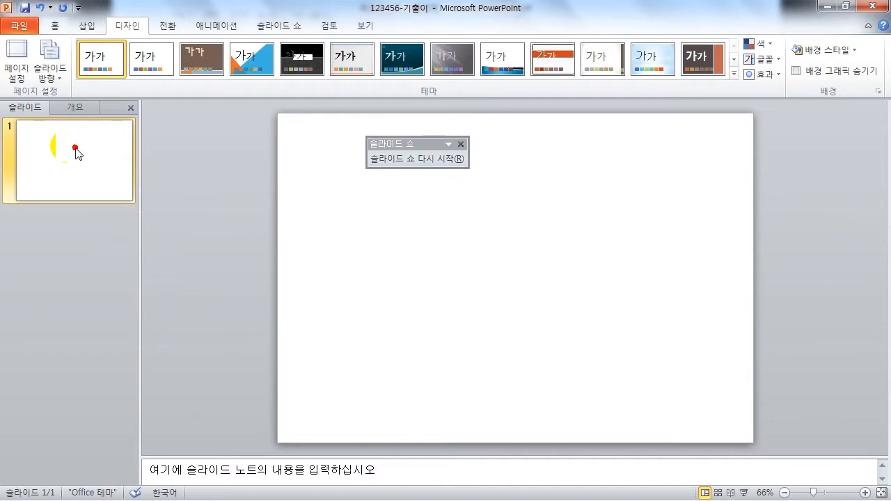
{"action": "key", "text": "Return"}
{"action": "key", "text": "Return"}
{"action": "key", "text": "Return"}
{"action": "key", "text": "Return"}
{"action": "key", "text": "Return"}
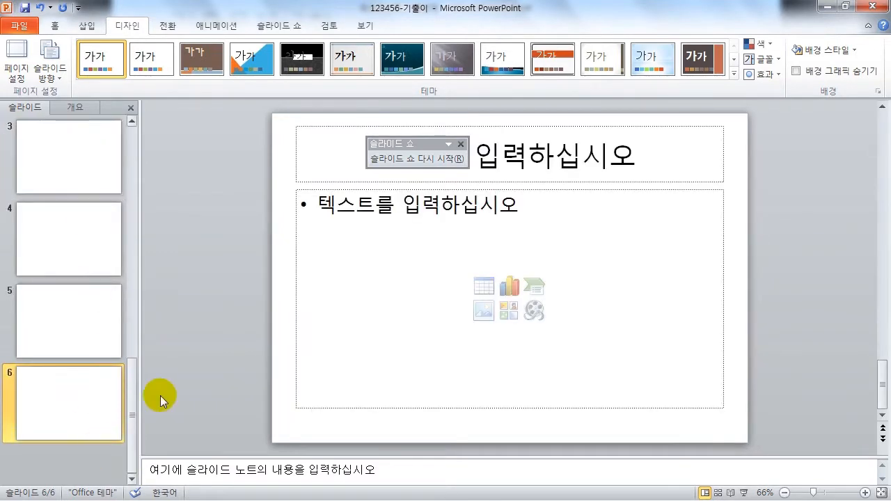
{"action": "scroll", "coordinate": [72, 149], "scroll_direction": "up", "scroll_amount": 3}
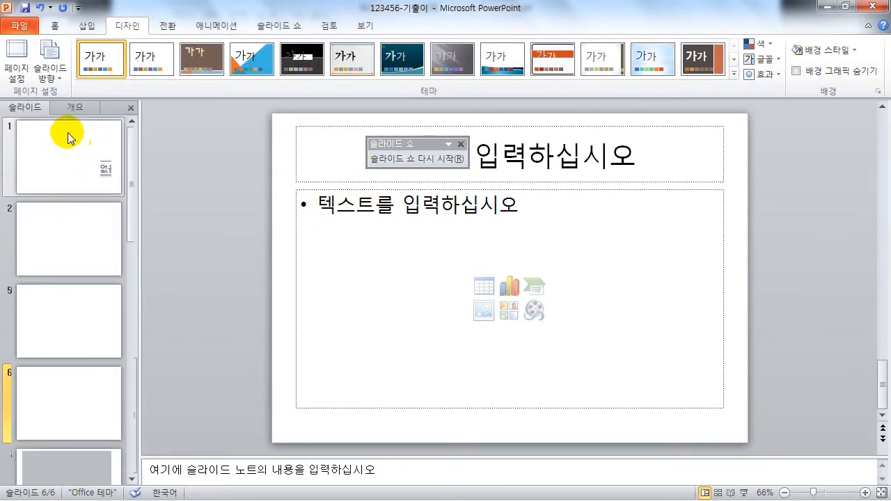
{"action": "left_click", "coordinate": [67, 132]}
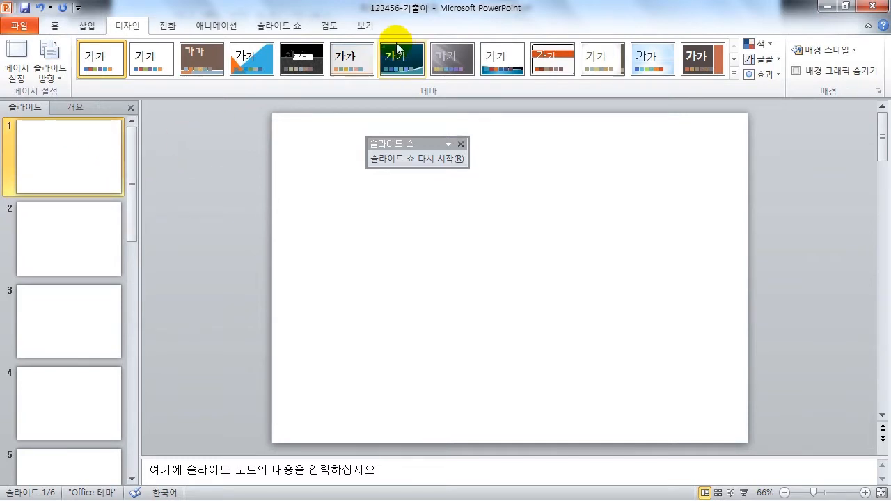
Open the slide master for editing on the Office theme master and move the floating slide show toolbar off the slide.
{"action": "left_click", "coordinate": [365, 26]}
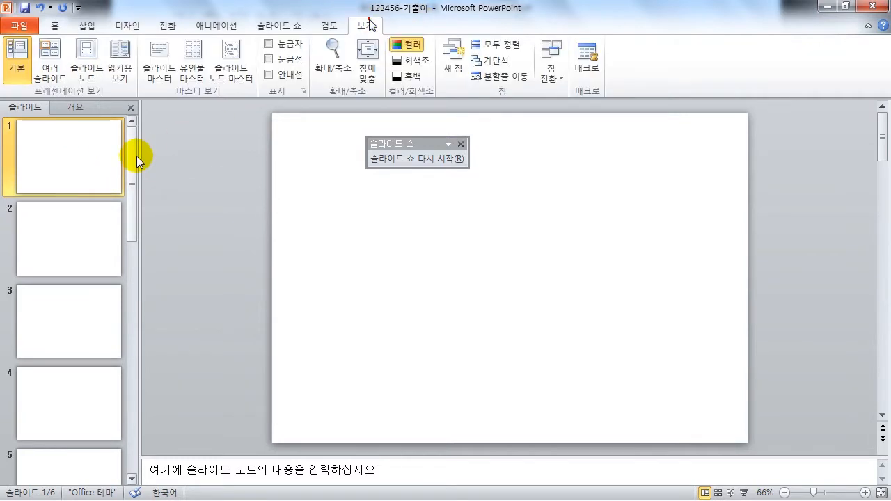
{"action": "left_click", "coordinate": [159, 70]}
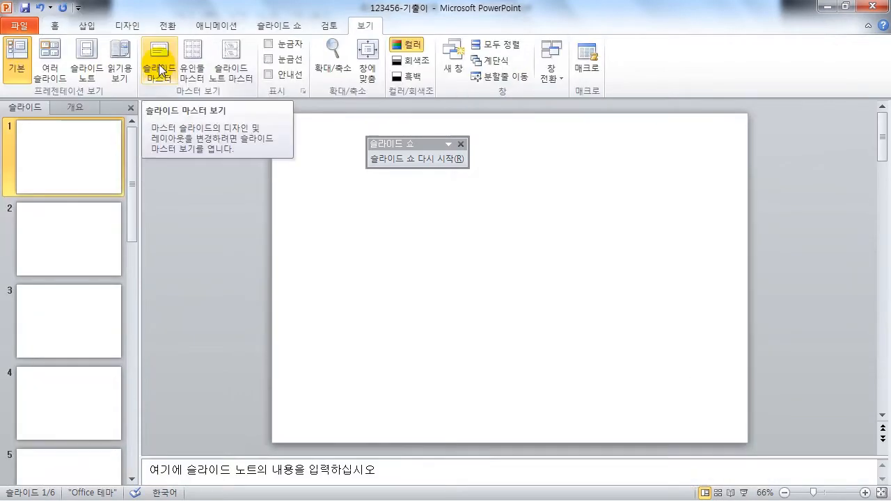
{"action": "left_click", "coordinate": [159, 71]}
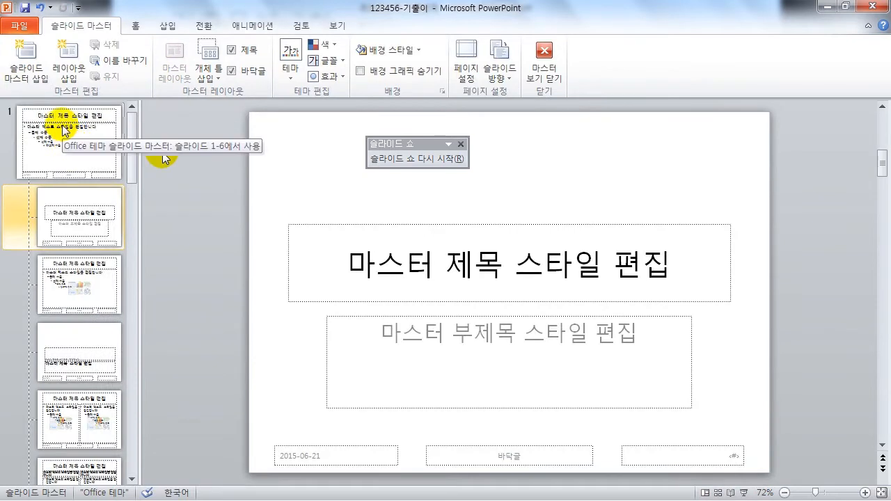
{"action": "left_click", "coordinate": [64, 130]}
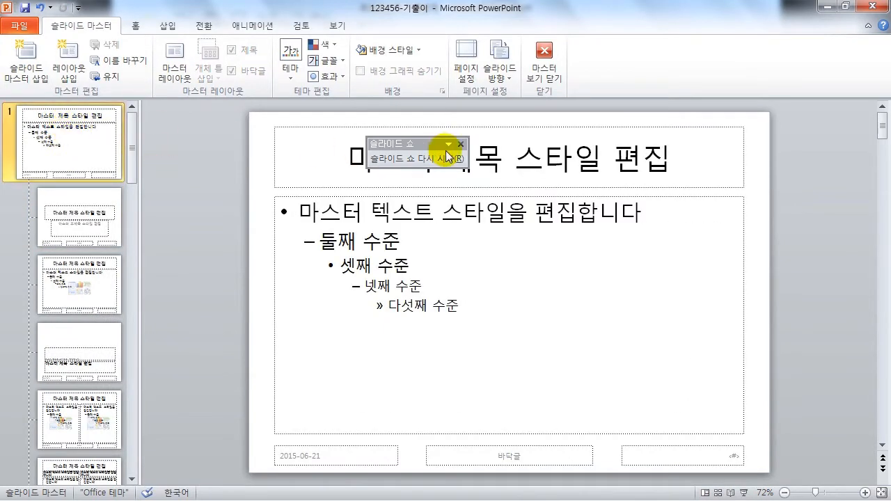
{"action": "left_click_drag", "start_coordinate": [418, 142], "coordinate": [182, 319]}
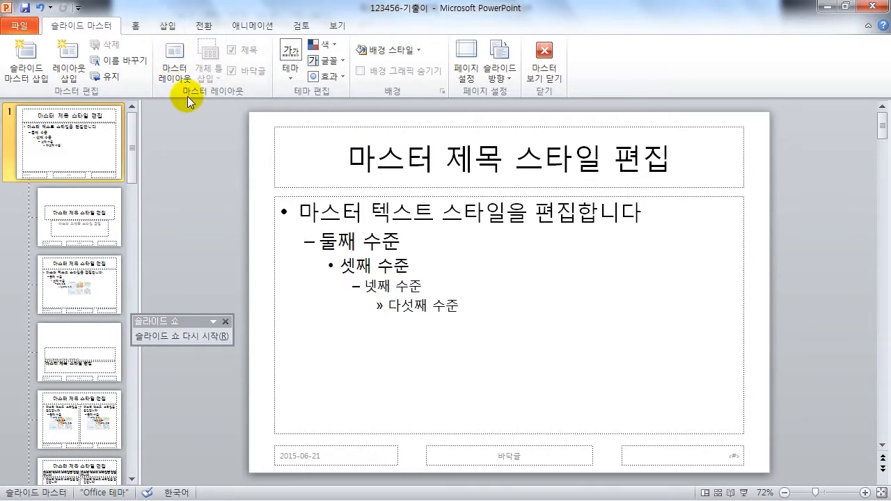
Set the master title text to font size 40 and the standard blue color.
{"action": "left_click", "coordinate": [293, 128]}
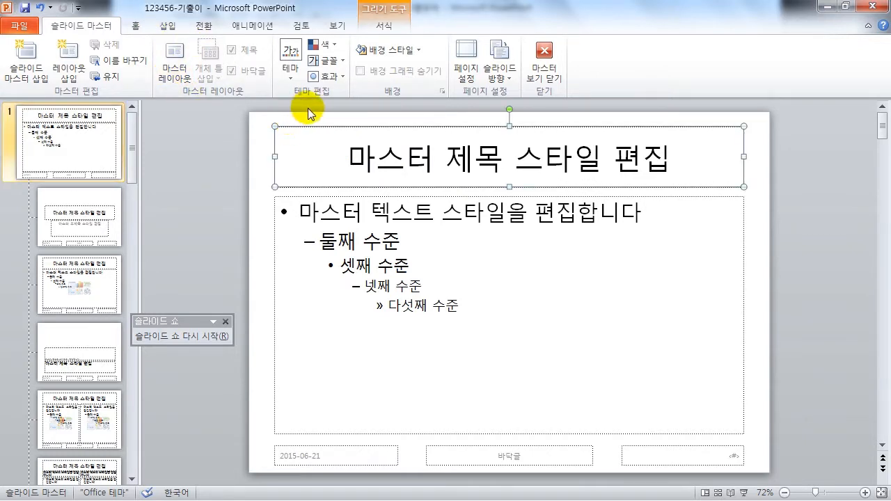
{"action": "left_click", "coordinate": [136, 26]}
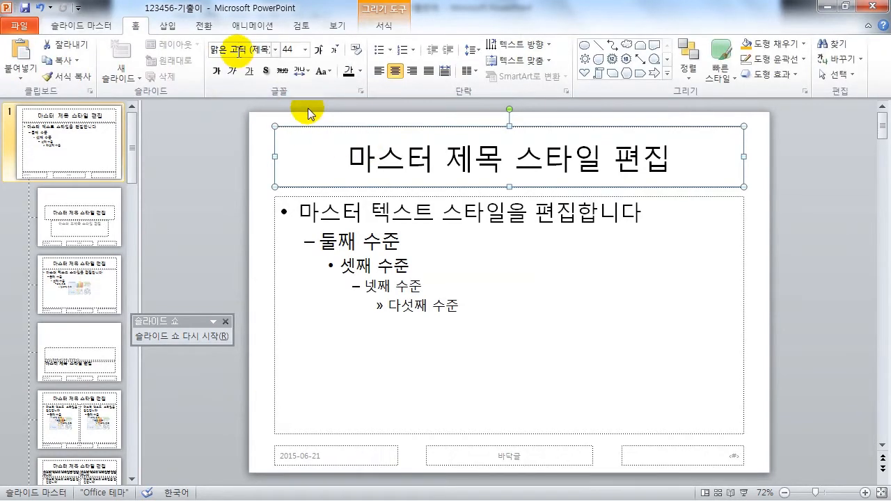
{"action": "left_click", "coordinate": [290, 51]}
{"action": "type", "text": "40"}
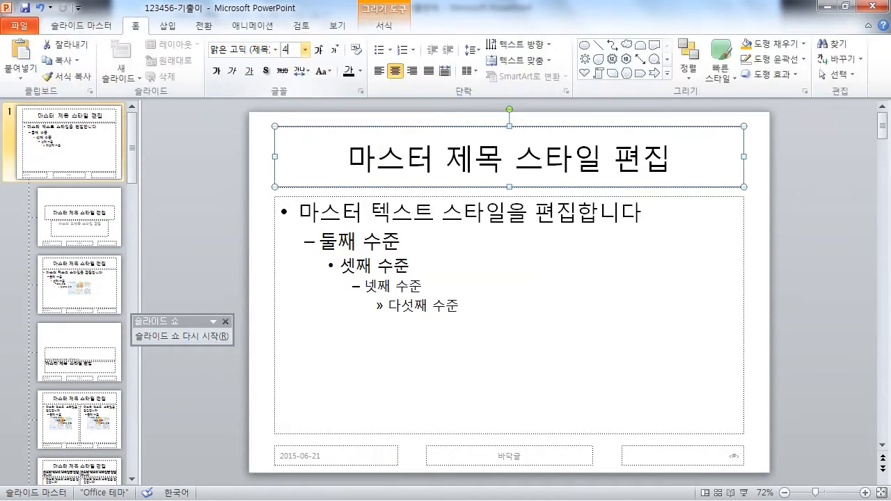
{"action": "key", "text": "Return"}
{"action": "left_click", "coordinate": [360, 71]}
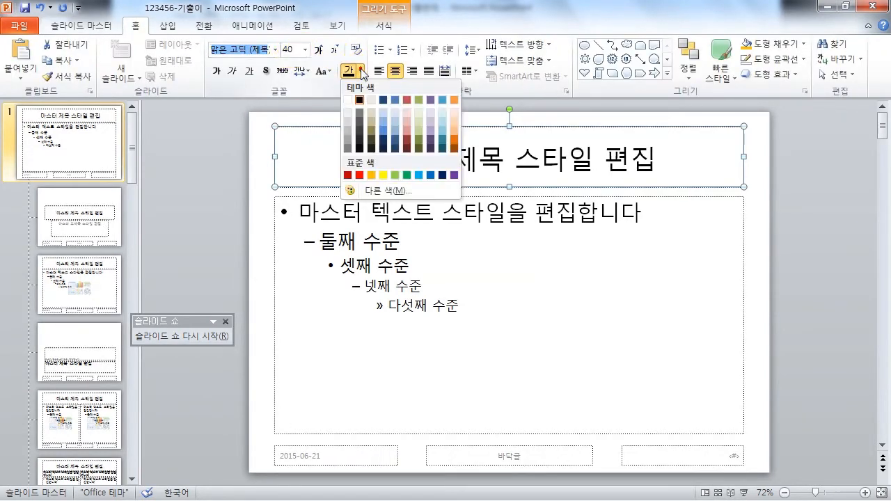
{"action": "left_click", "coordinate": [432, 174]}
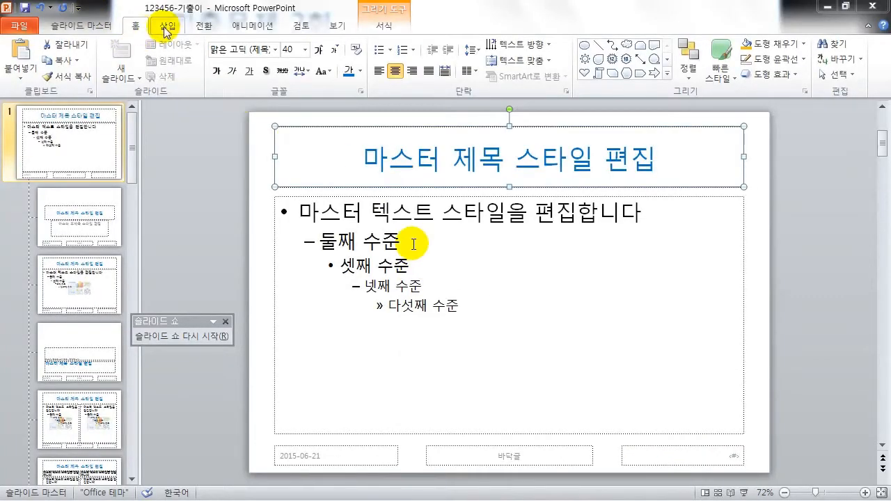
Draw a snip single corner rectangle about 27.5 cm wide and 3.3 cm high along the master slide's upper edge.
{"action": "left_click", "coordinate": [167, 28]}
{"action": "left_click", "coordinate": [183, 56]}
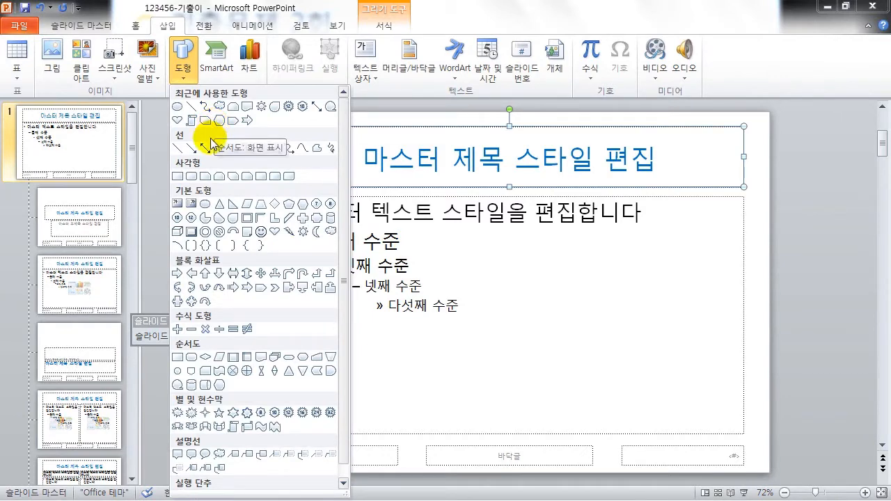
{"action": "left_click", "coordinate": [202, 176]}
{"action": "left_click_drag", "start_coordinate": [249, 112], "coordinate": [767, 175]}
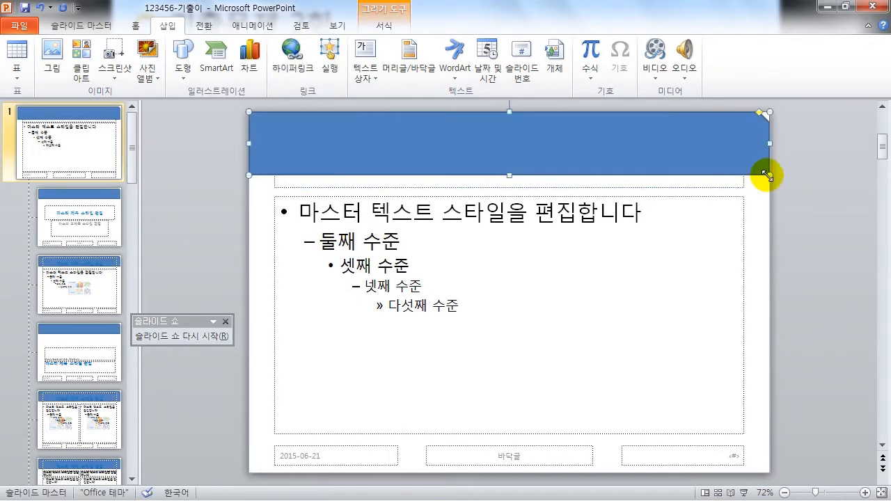
Flip the snipped rectangle horizontally and enlarge its cut corner to the maximum.
{"action": "double_click", "coordinate": [541, 137]}
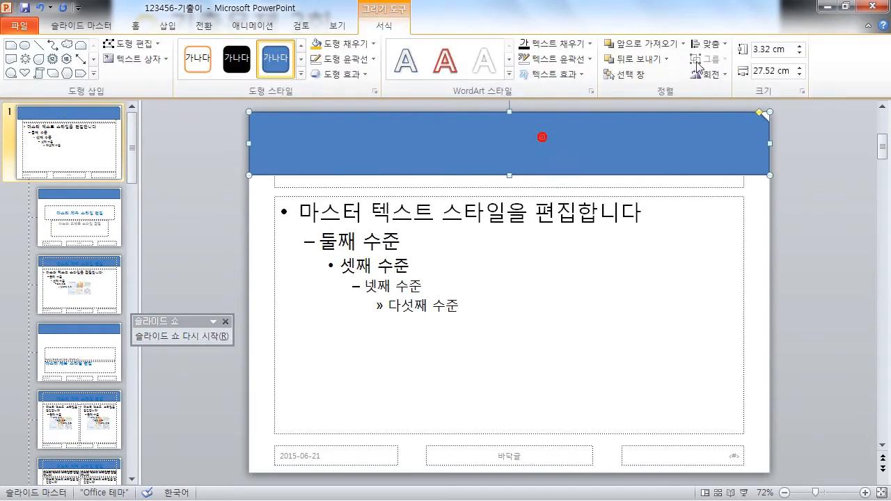
{"action": "left_click", "coordinate": [715, 74]}
{"action": "left_click", "coordinate": [731, 141]}
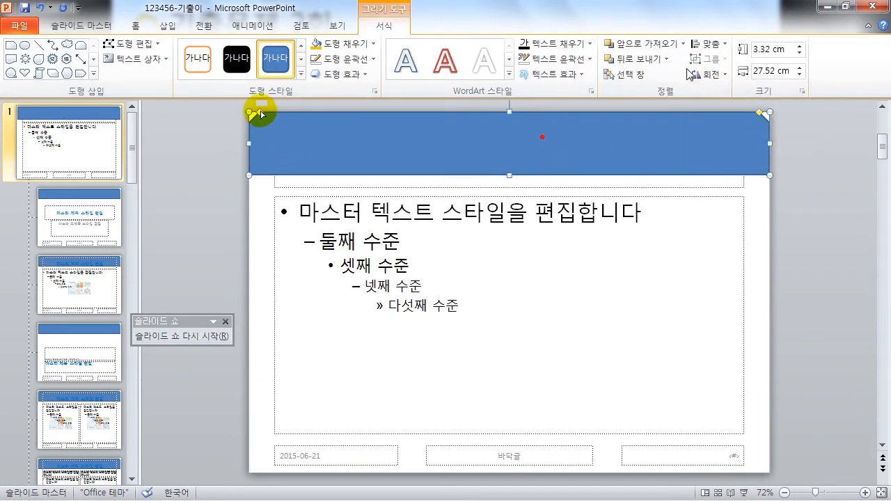
{"action": "left_click_drag", "start_coordinate": [260, 112], "coordinate": [399, 123]}
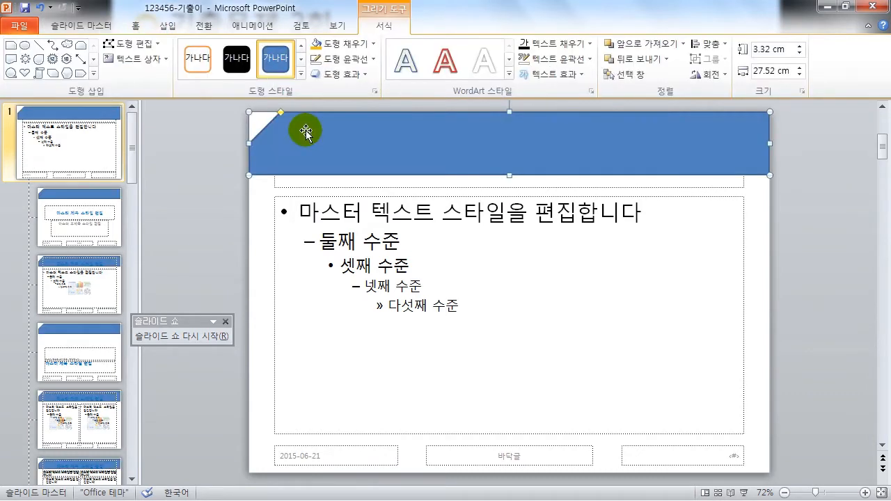
Replace the snipped rectangle with a flowchart Card shape about 27.5 cm wide and 2.7 cm high along the master slide's upper edge.
{"action": "left_click", "coordinate": [167, 27]}
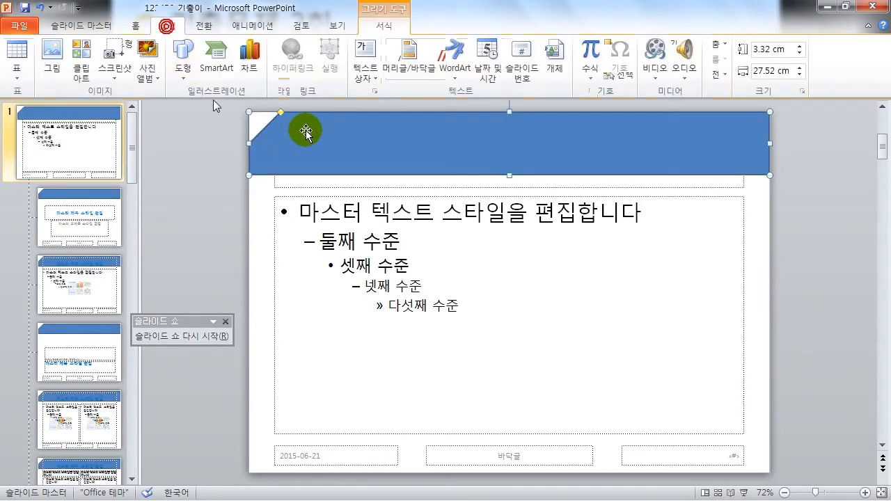
{"action": "left_click", "coordinate": [179, 68]}
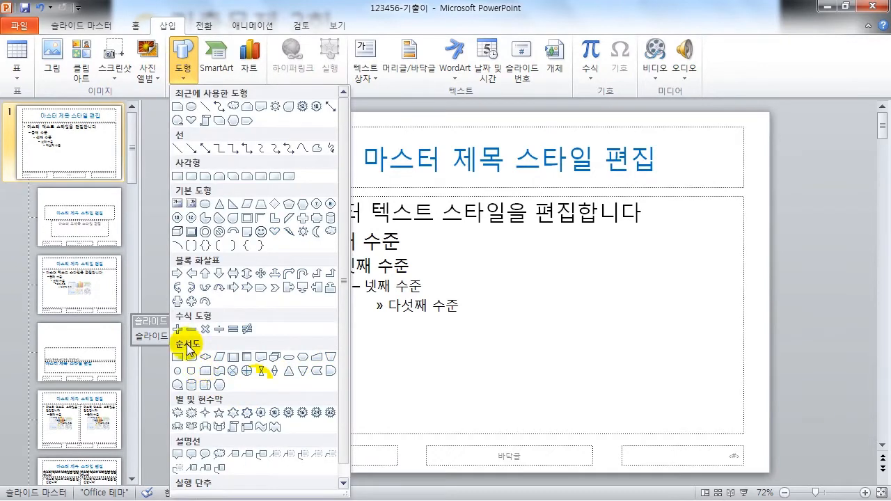
{"action": "left_click", "coordinate": [206, 374]}
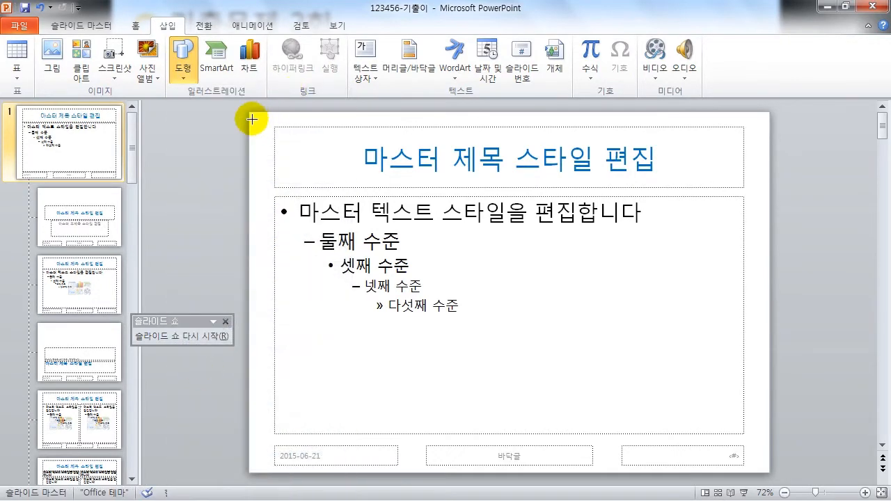
{"action": "left_click_drag", "start_coordinate": [250, 111], "coordinate": [769, 164]}
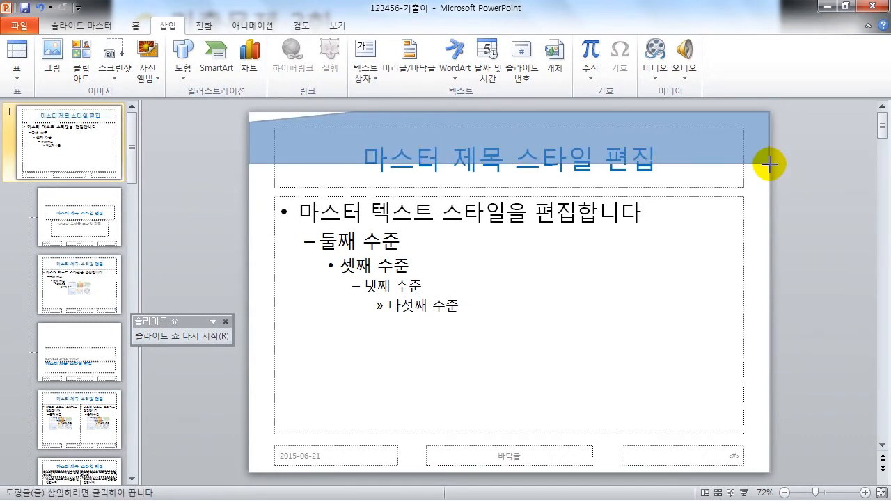
{"action": "left_click_drag", "start_coordinate": [769, 165], "coordinate": [770, 164]}
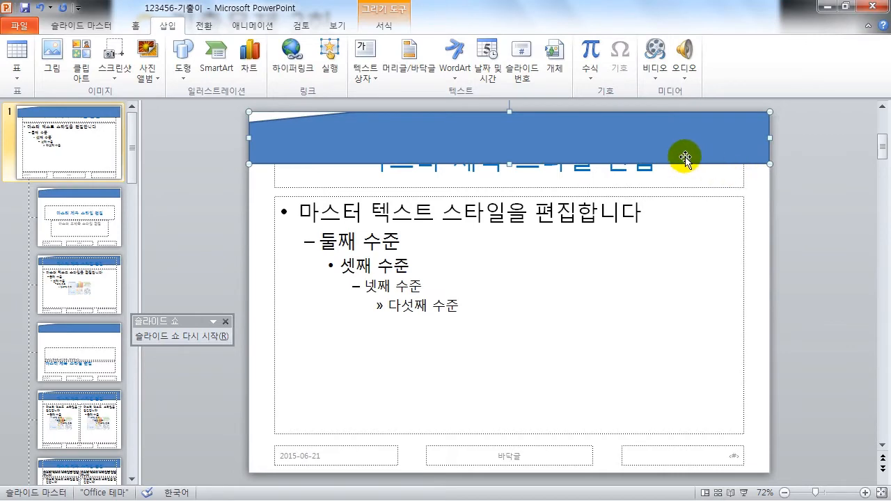
Give the Card shape a black outline with a different weight and shift the shape slightly down.
{"action": "left_click", "coordinate": [393, 29]}
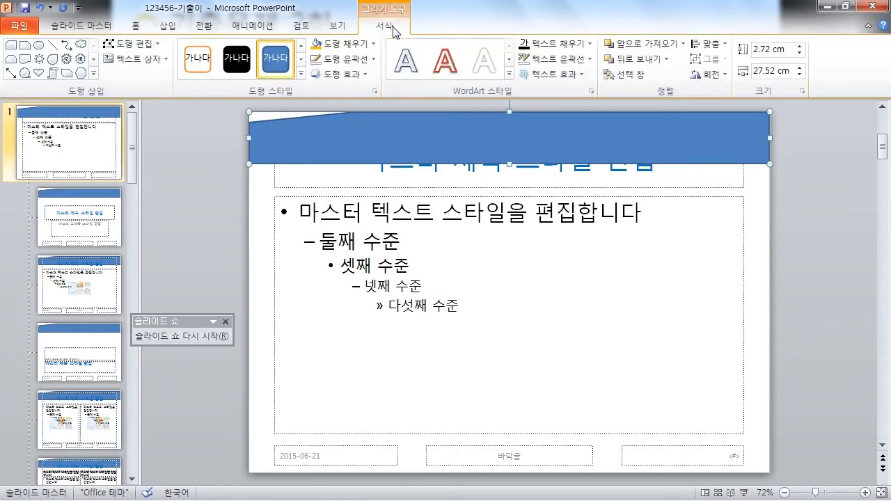
{"action": "left_click", "coordinate": [345, 59]}
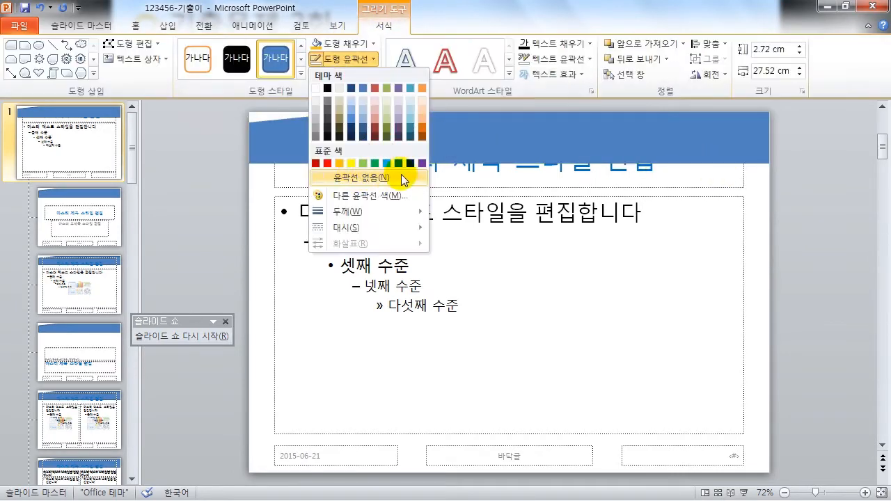
{"action": "left_click", "coordinate": [399, 176]}
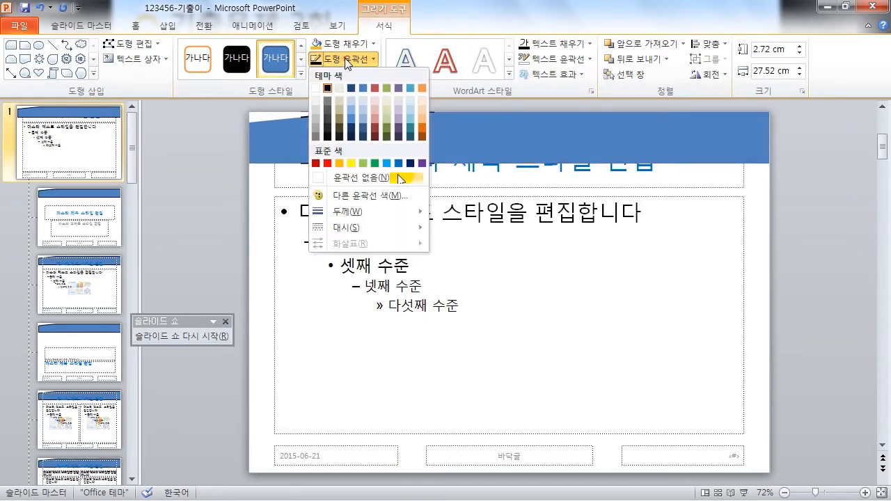
{"action": "mouse_move", "coordinate": [374, 211]}
{"action": "left_click", "coordinate": [481, 243]}
{"action": "left_click", "coordinate": [362, 146]}
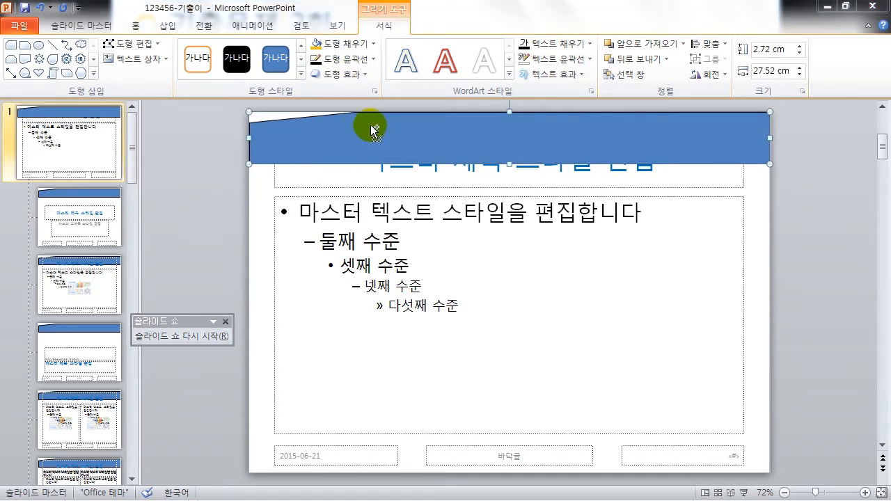
{"action": "left_click_drag", "start_coordinate": [374, 129], "coordinate": [410, 139]}
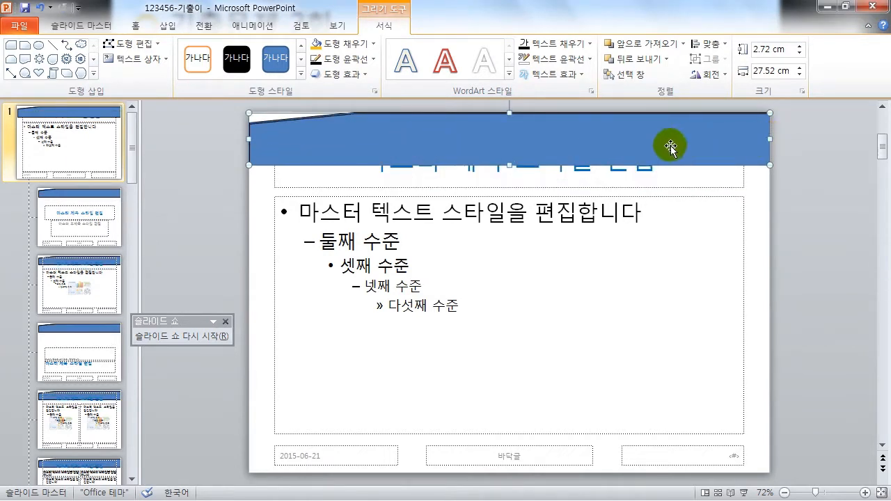
Overlay a centred copy of the Card shape about 25.3 cm wide on the original and fill it with light blue.
{"action": "left_click_drag", "start_coordinate": [769, 139], "coordinate": [745, 142]}
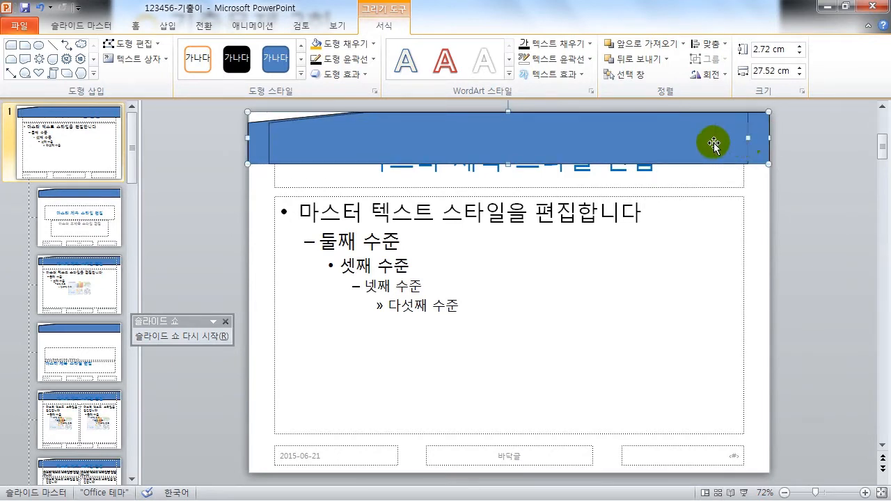
{"action": "left_click", "coordinate": [343, 45]}
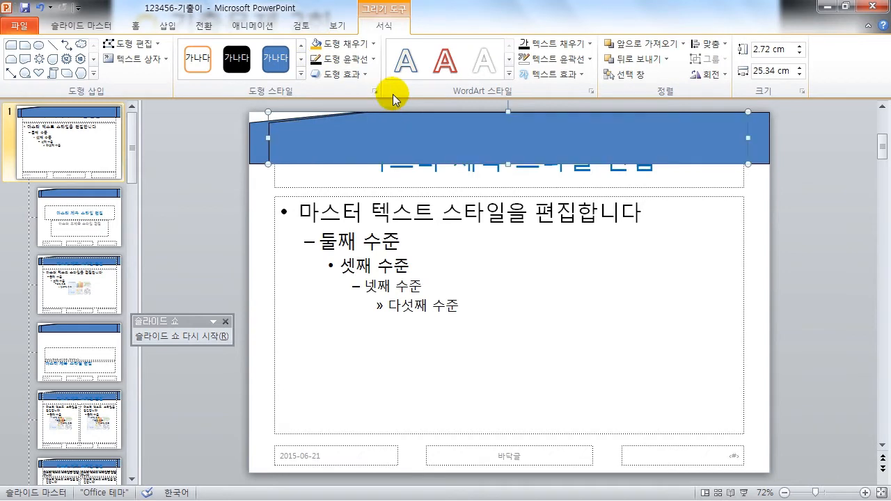
{"action": "left_click", "coordinate": [343, 45]}
{"action": "left_click", "coordinate": [366, 95]}
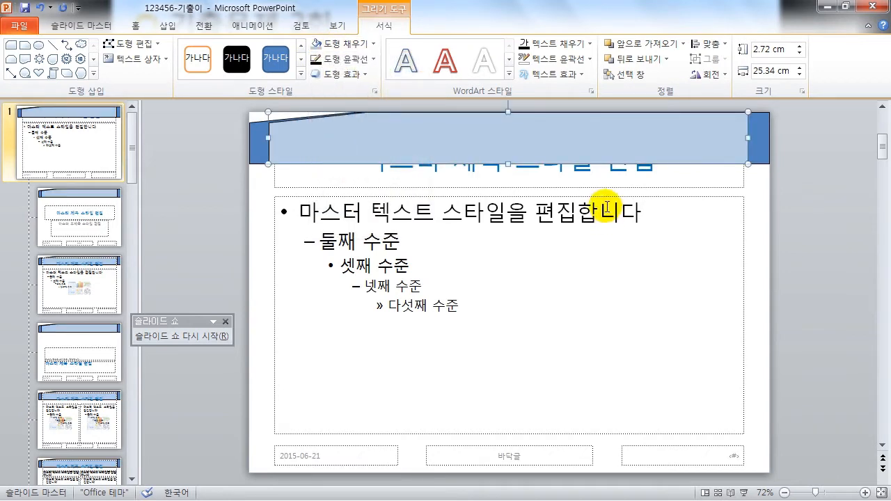
Bring the master title placeholder to the front and fit it inside the light blue header shape.
{"action": "left_click", "coordinate": [520, 188]}
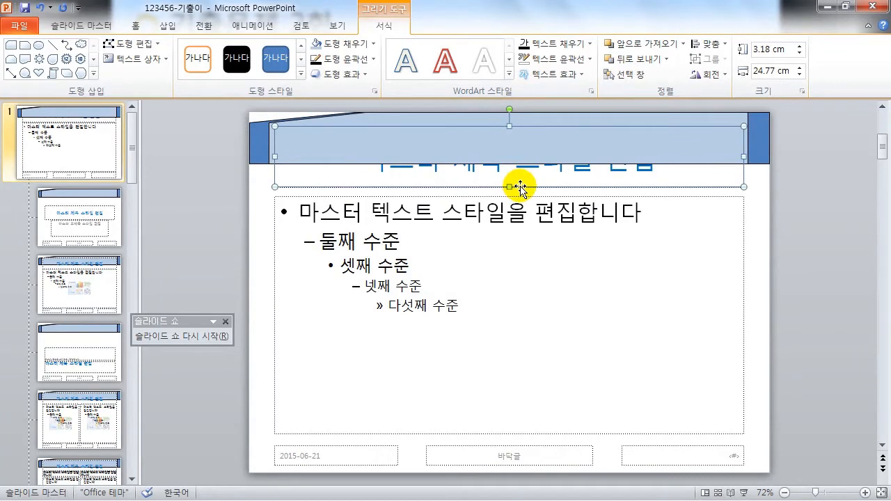
{"action": "left_click", "coordinate": [682, 43]}
{"action": "left_click", "coordinate": [678, 76]}
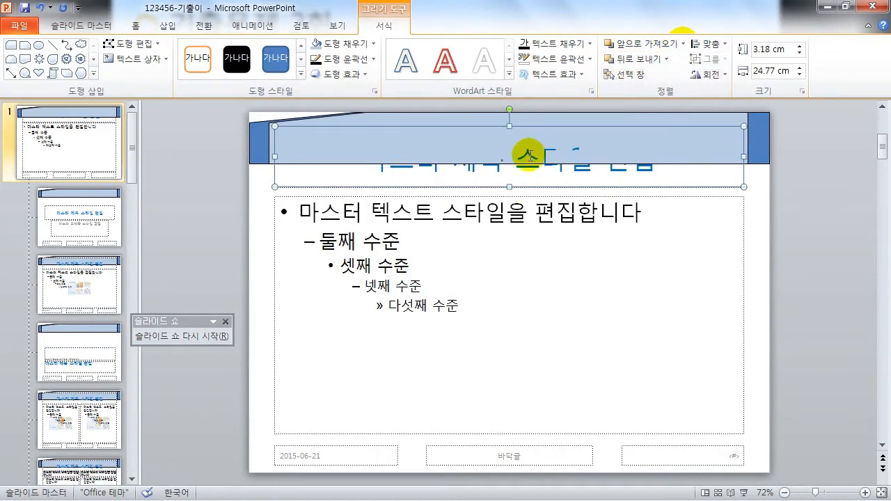
{"action": "left_click_drag", "start_coordinate": [523, 125], "coordinate": [527, 116]}
{"action": "left_click_drag", "start_coordinate": [509, 173], "coordinate": [509, 172]}
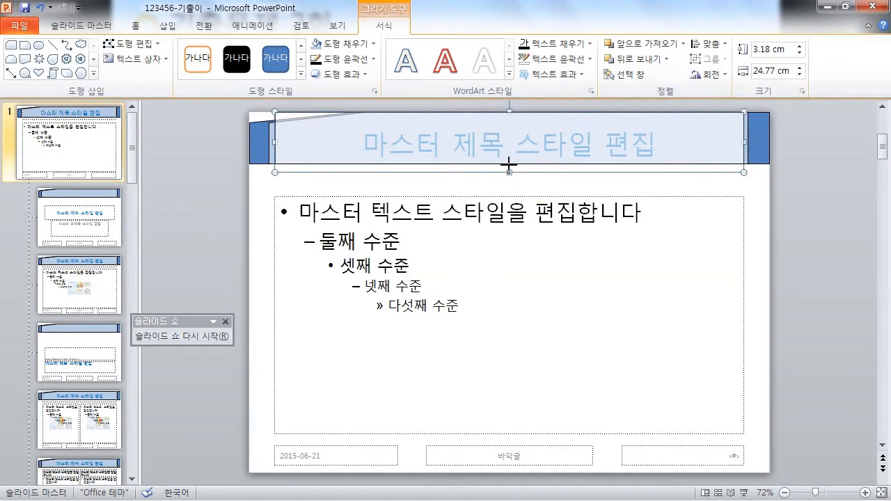
{"action": "left_click_drag", "start_coordinate": [509, 165], "coordinate": [509, 165]}
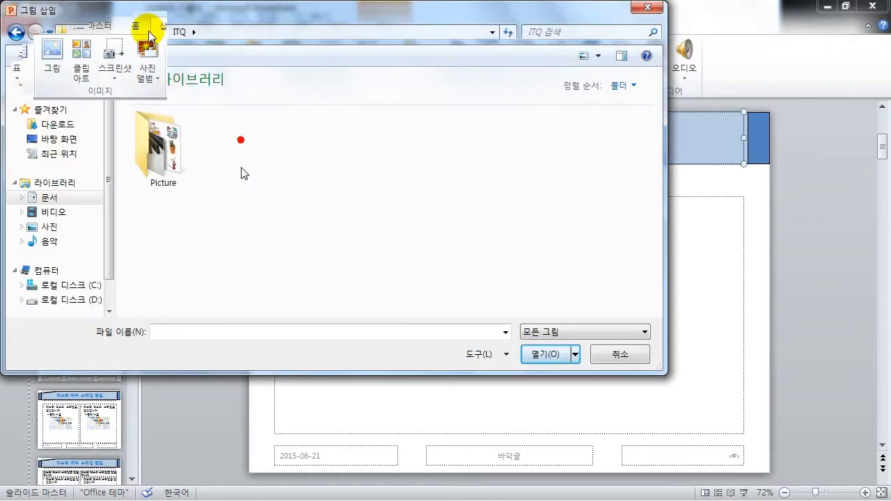
Insert the picture 로고1 from the ITQ Picture folder on the master slide and make its grey background transparent.
{"action": "left_click", "coordinate": [167, 26]}
{"action": "left_click", "coordinate": [48, 64]}
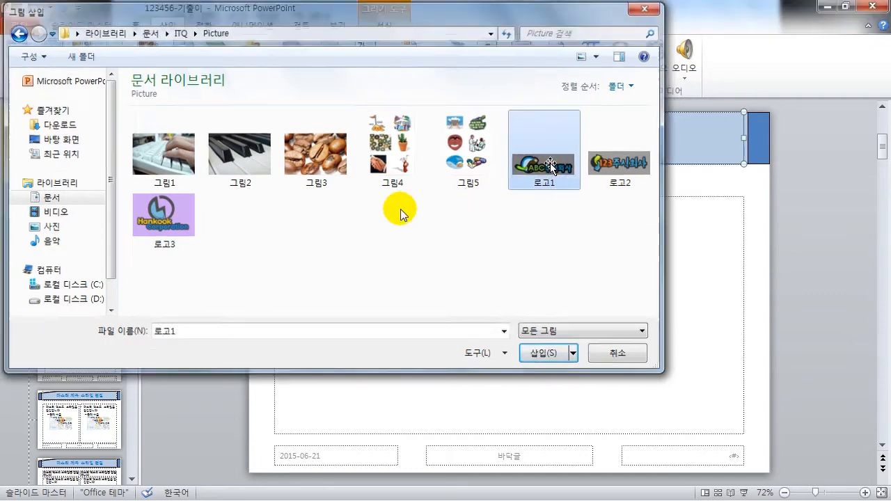
{"action": "key", "text": "Return"}
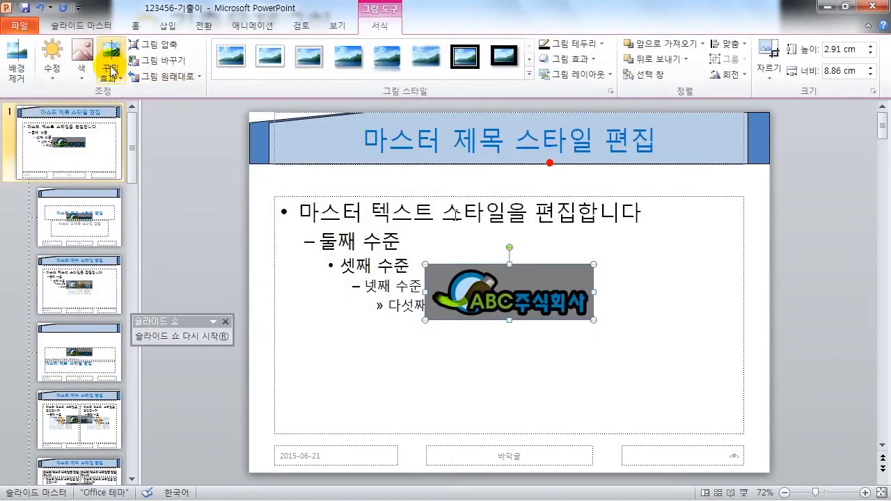
{"action": "left_click", "coordinate": [82, 69]}
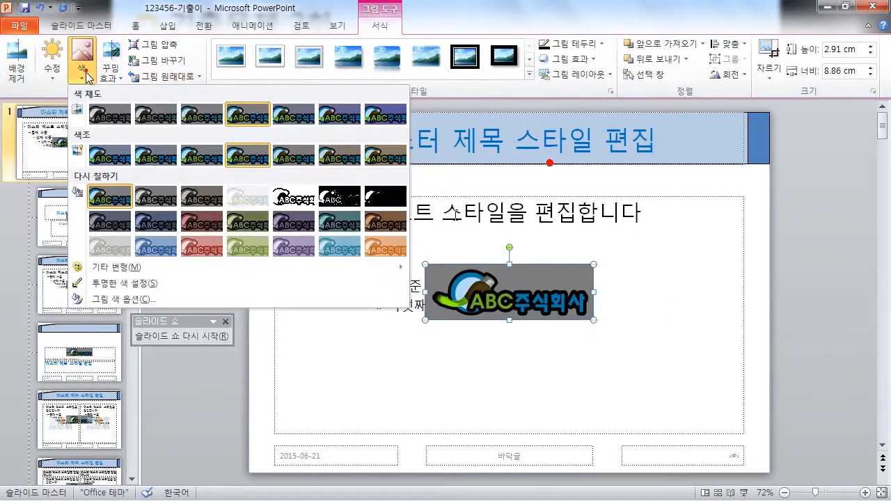
{"action": "left_click", "coordinate": [149, 284]}
{"action": "left_click", "coordinate": [559, 283]}
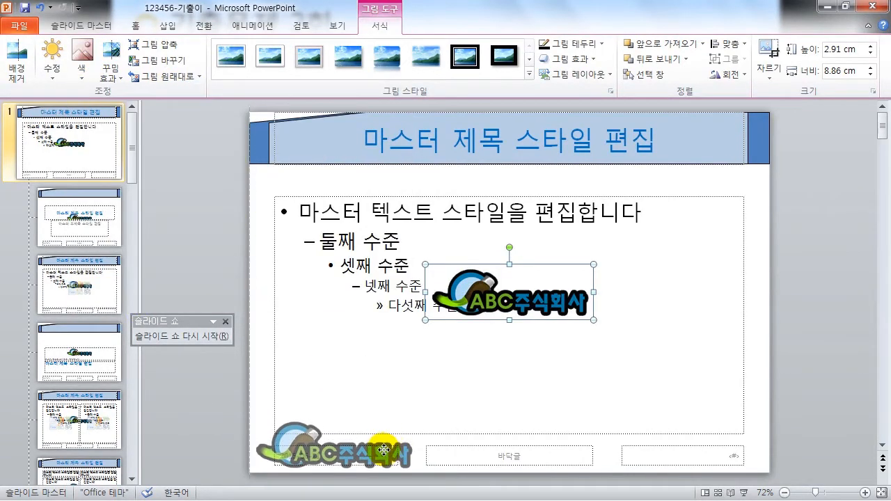
Place the logo in the master slide's lower-left corner and shrink it to about 5.2 cm wide and 1.7 cm high.
{"action": "left_click_drag", "start_coordinate": [383, 451], "coordinate": [385, 450]}
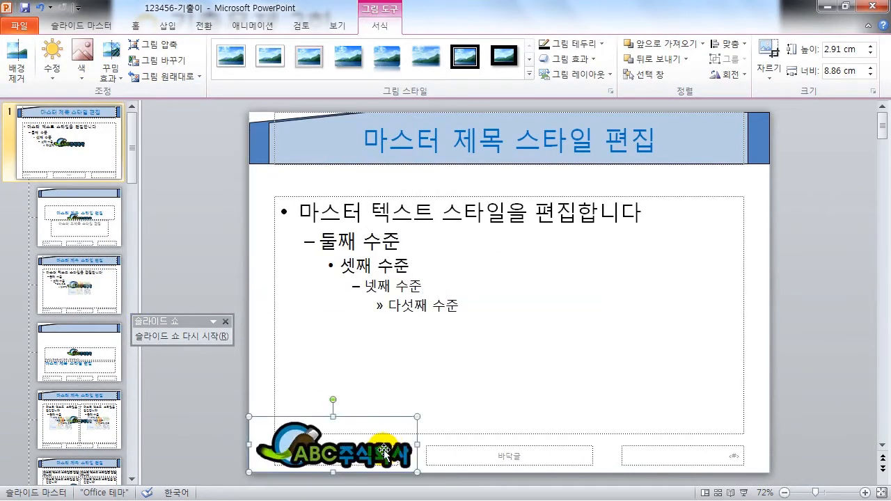
{"action": "left_click", "coordinate": [414, 416]}
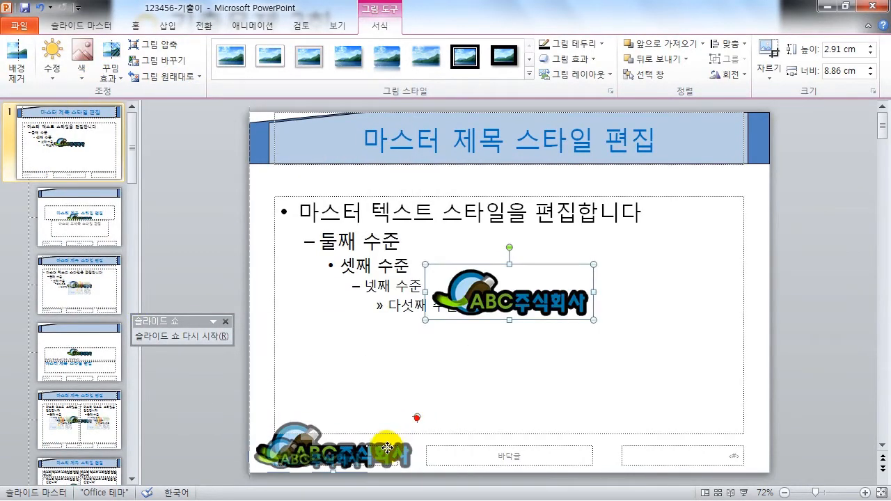
{"action": "left_click_drag", "start_coordinate": [387, 449], "coordinate": [358, 440]}
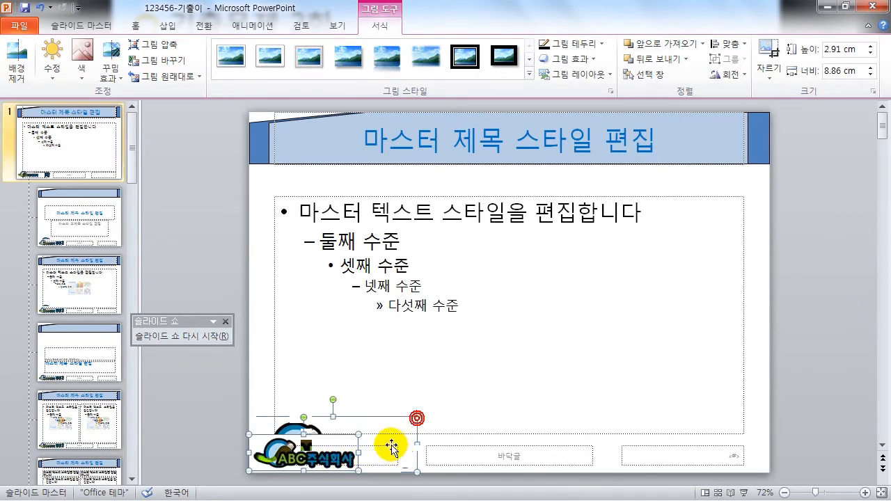
{"action": "left_click_drag", "start_coordinate": [391, 447], "coordinate": [392, 443]}
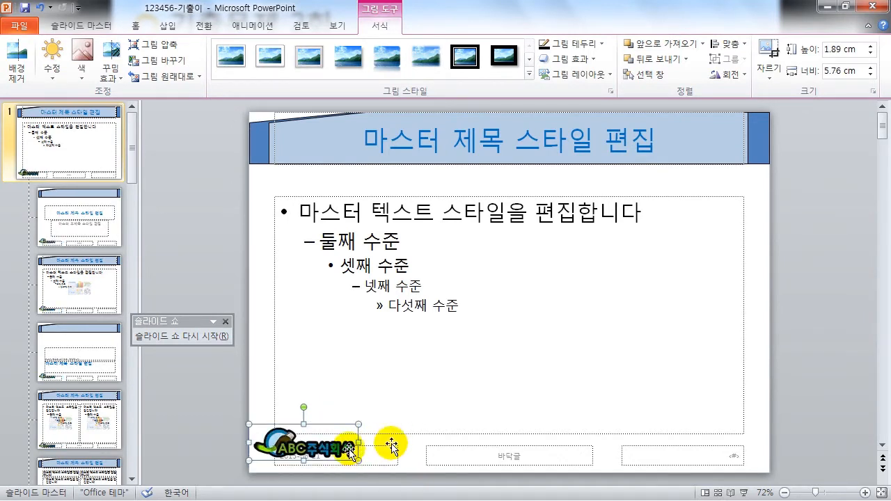
{"action": "left_click_drag", "start_coordinate": [355, 424], "coordinate": [346, 432]}
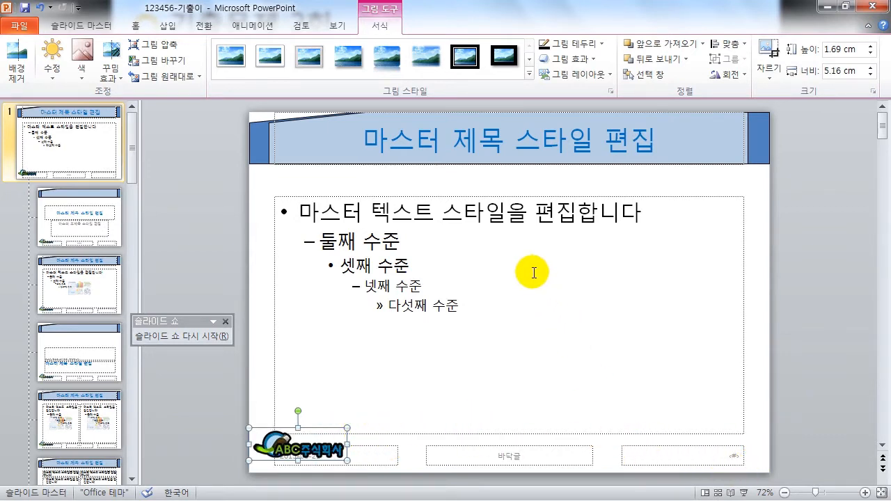
Hide the background graphics on the title slide layout and close the master view.
{"action": "left_click", "coordinate": [63, 208]}
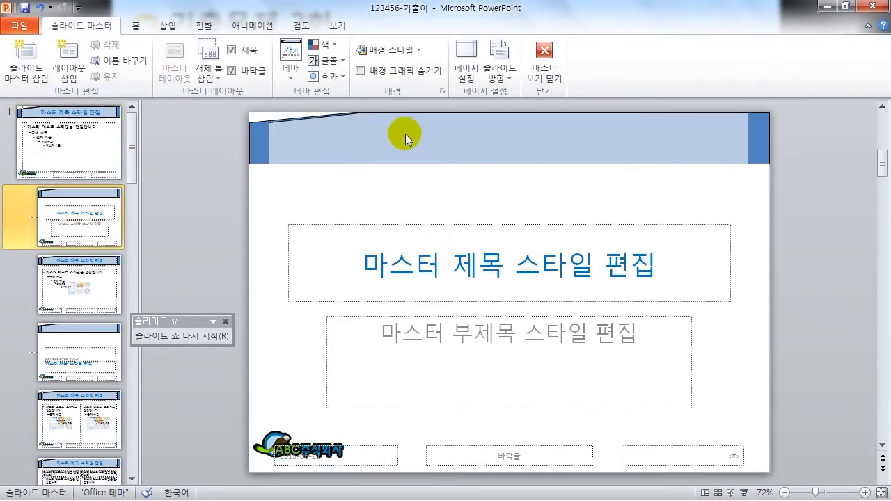
{"action": "left_click", "coordinate": [372, 75]}
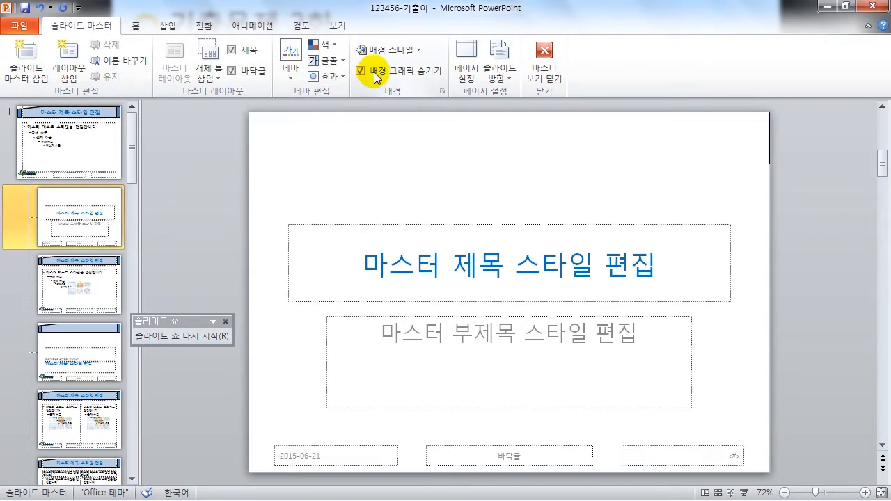
{"action": "left_click", "coordinate": [557, 74]}
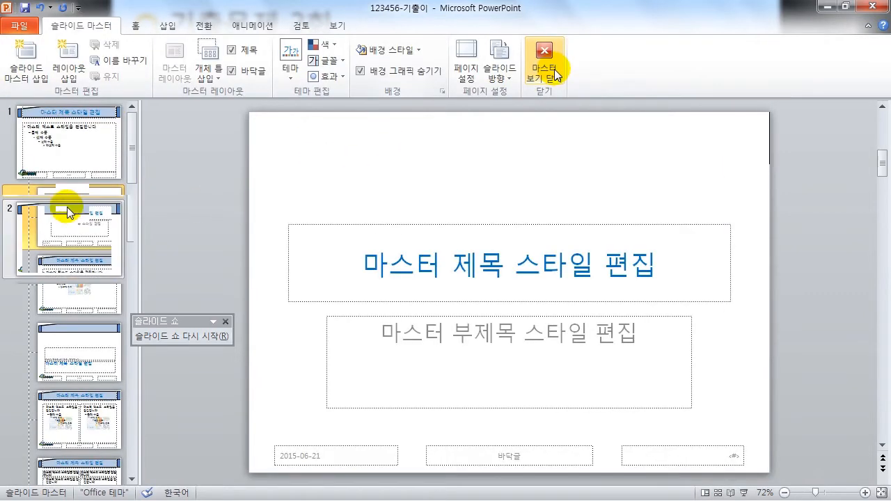
{"action": "left_click", "coordinate": [557, 75]}
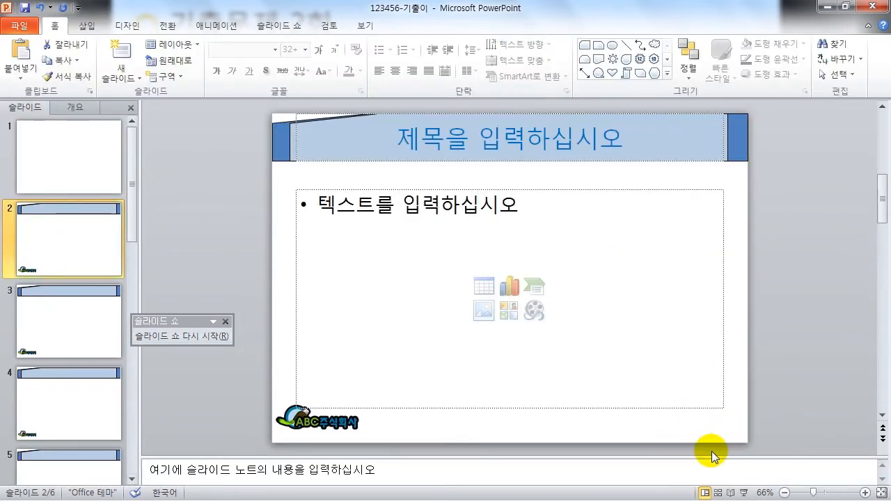
Add slide numbers to all slides except the title slide.
{"action": "left_click", "coordinate": [87, 28]}
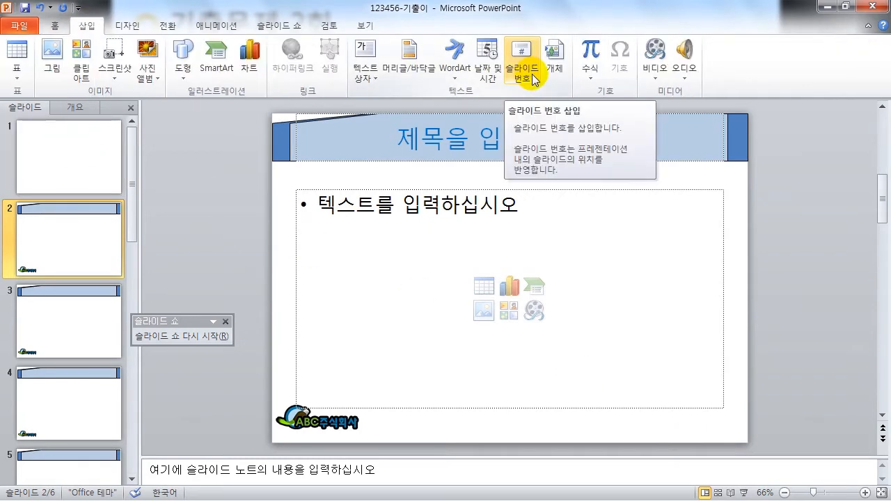
{"action": "left_click", "coordinate": [526, 70]}
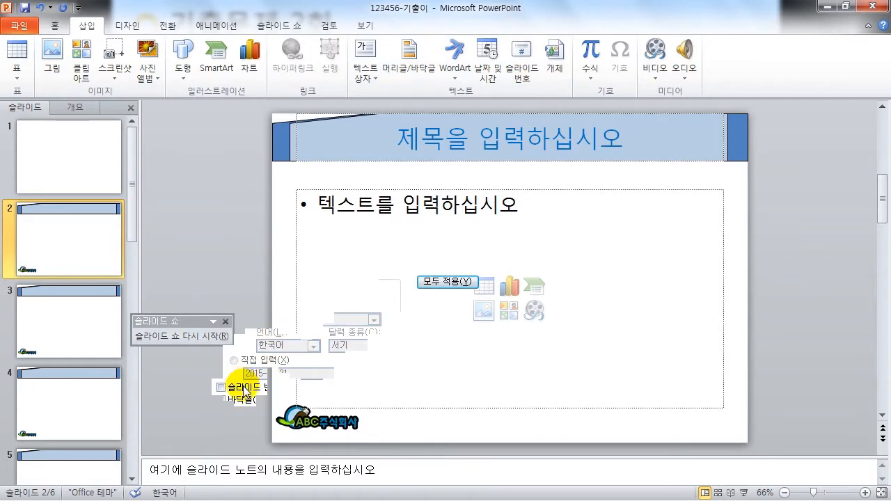
{"action": "left_click", "coordinate": [242, 387]}
{"action": "left_click", "coordinate": [271, 433]}
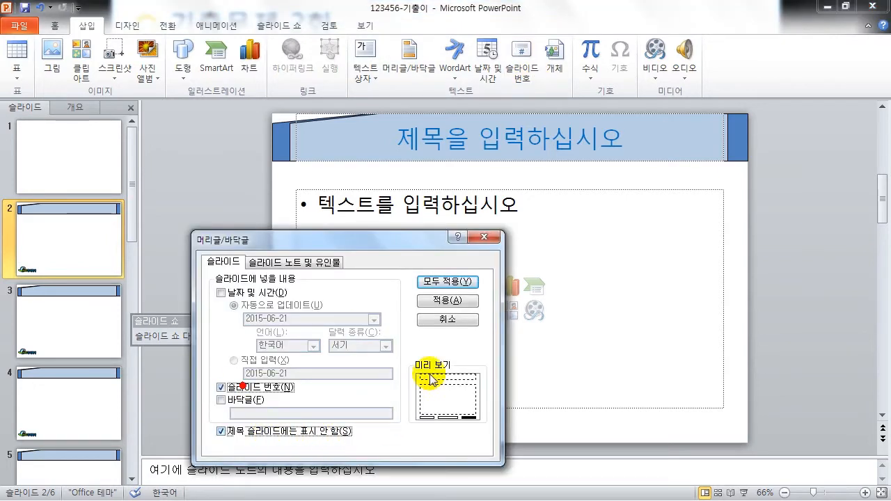
{"action": "left_click", "coordinate": [447, 282]}
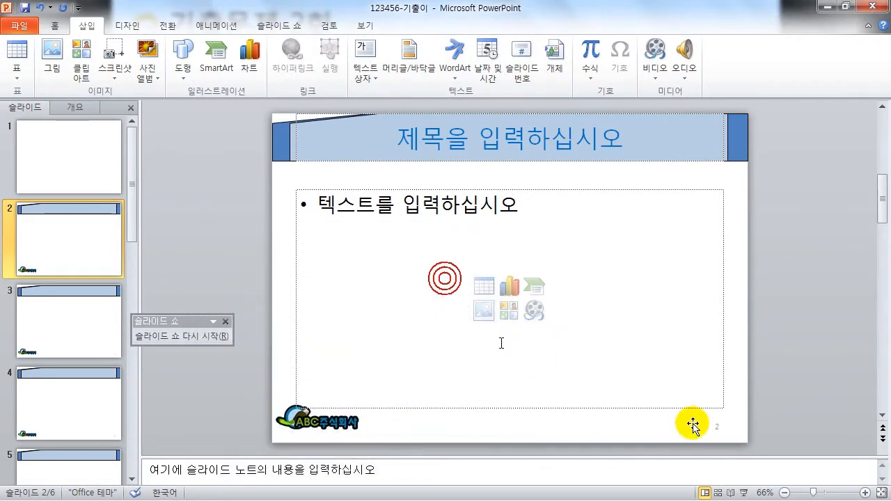
Draw a right triangle about 27.5 cm wide and 5.1 cm high along slide 1's lower edge and flip it horizontally.
{"action": "left_click", "coordinate": [54, 150]}
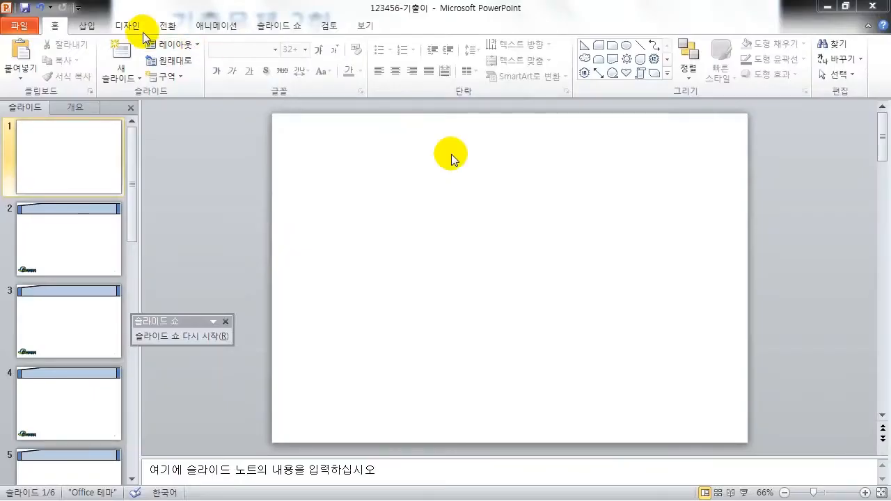
{"action": "left_click", "coordinate": [85, 27]}
{"action": "left_click", "coordinate": [193, 66]}
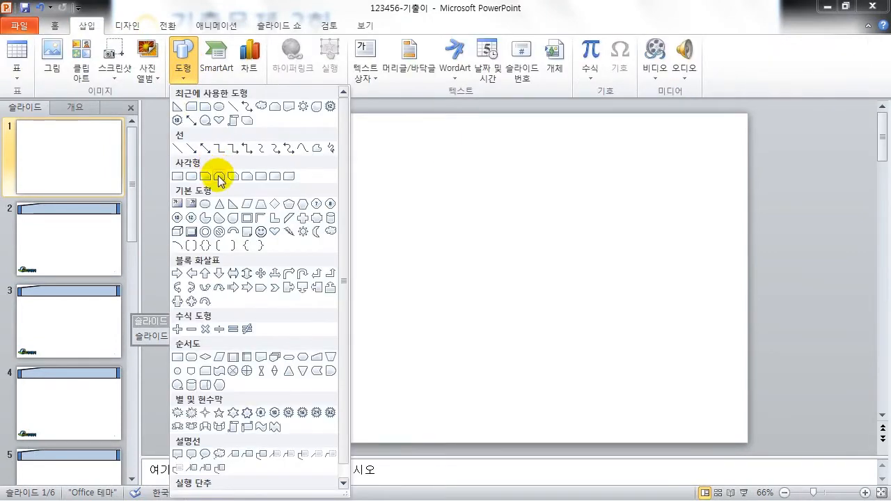
{"action": "left_click", "coordinate": [232, 211]}
{"action": "left_click_drag", "start_coordinate": [269, 279], "coordinate": [740, 438]}
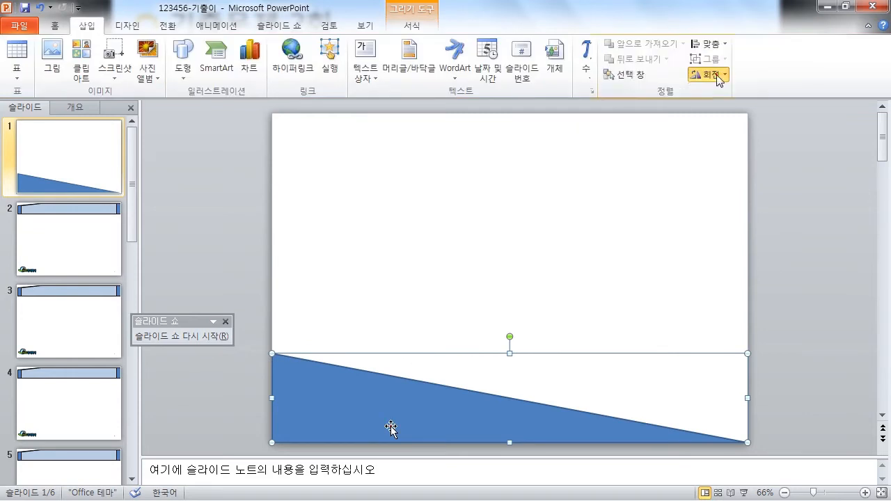
{"action": "left_click", "coordinate": [720, 74]}
{"action": "left_click", "coordinate": [740, 141]}
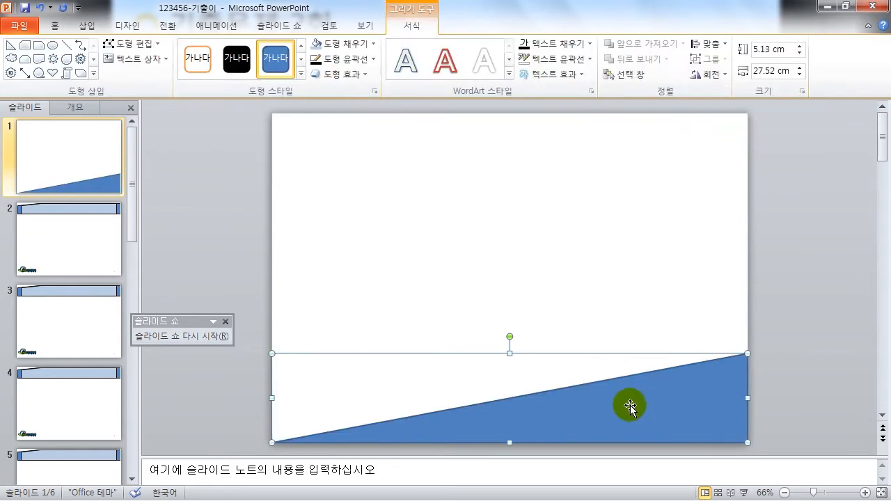
Open the right triangle on slide 1 for point editing.
{"action": "right_click", "coordinate": [662, 400]}
{"action": "left_click", "coordinate": [741, 253]}
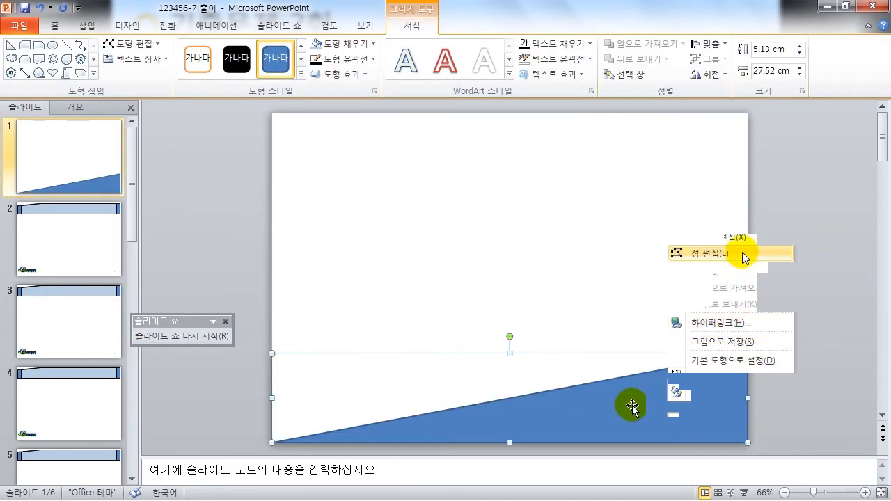
{"action": "left_click", "coordinate": [577, 383]}
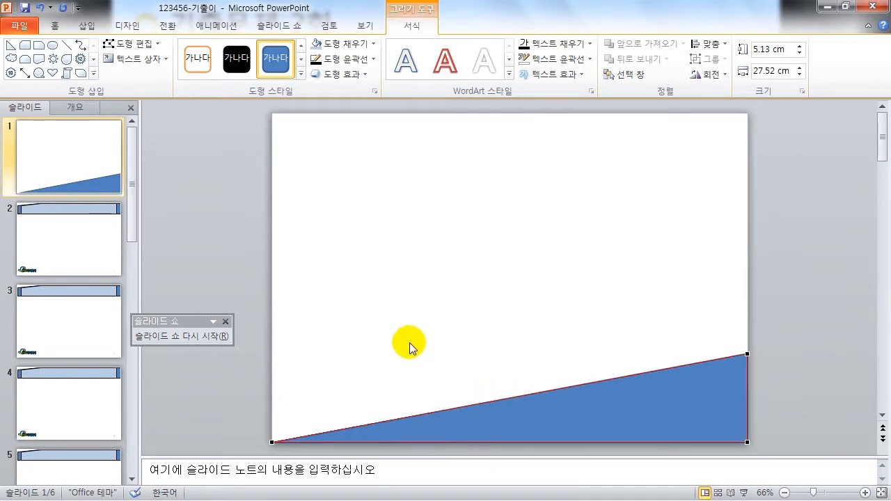
{"action": "left_click", "coordinate": [587, 404]}
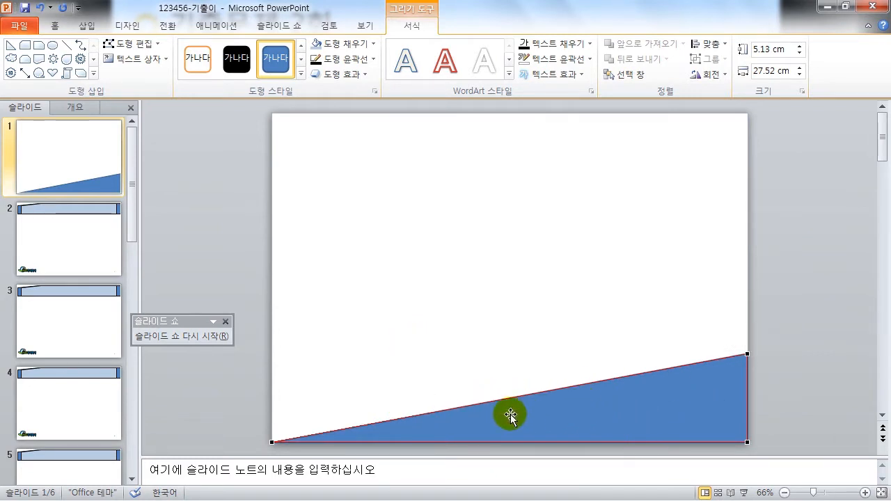